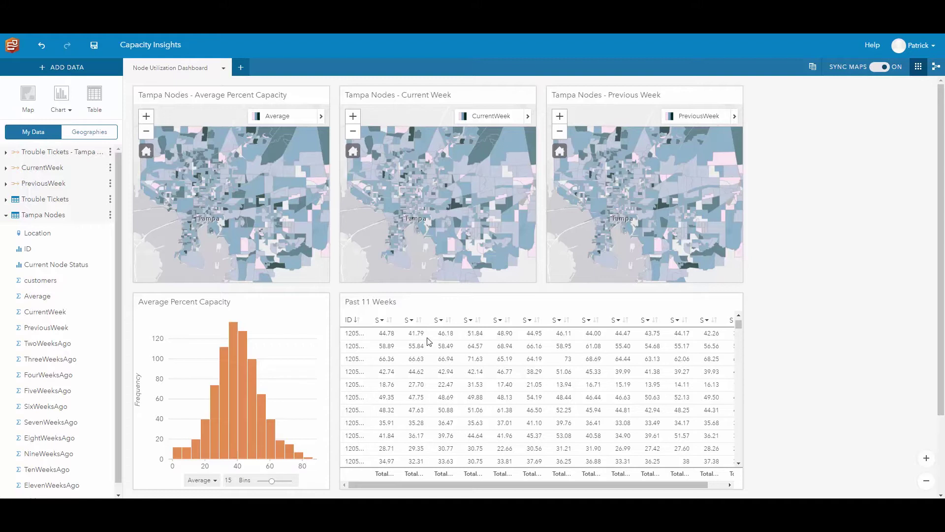
# - Cross-filter the dashboard by the histogram's upper bins: 75–81, then 69–75, then 63–69
pyautogui.scroll(-3, 413, 342)
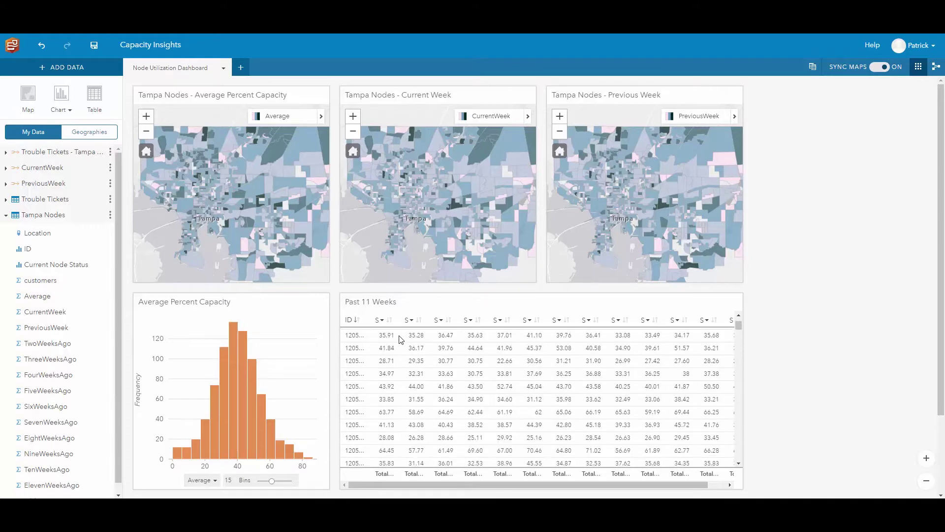
pyautogui.scroll(-1, 396, 347)
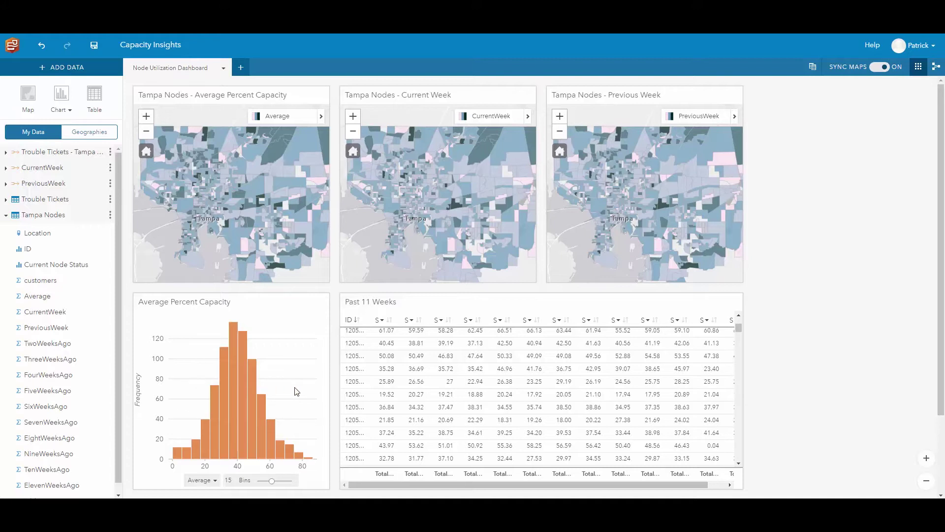
pyautogui.click(301, 456)
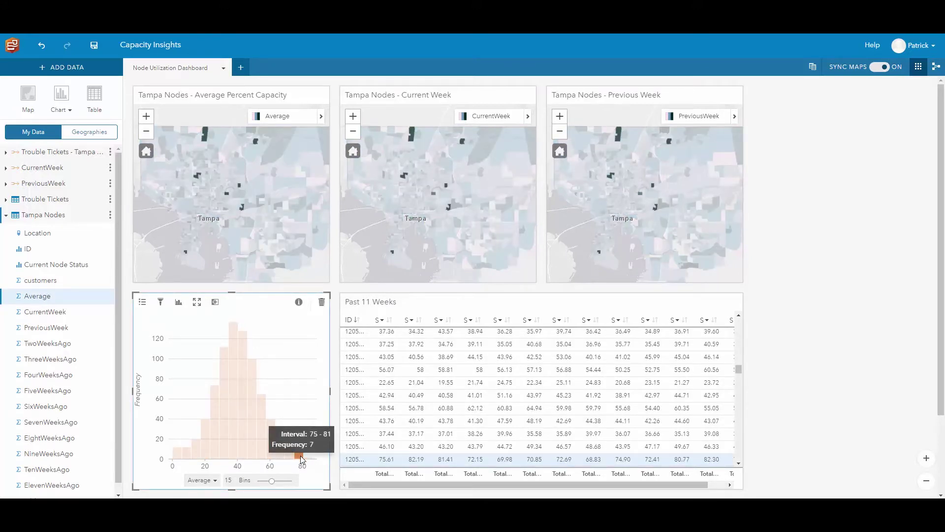
pyautogui.click(292, 456)
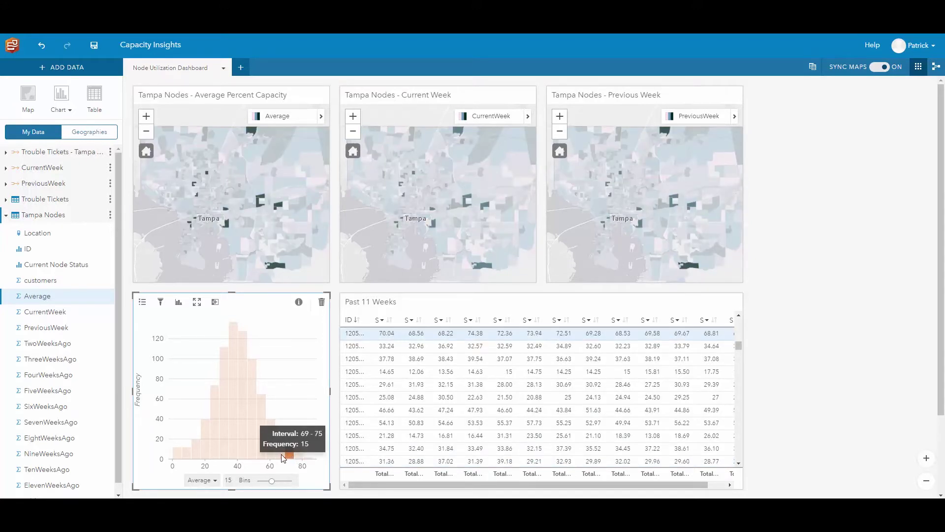
pyautogui.click(282, 456)
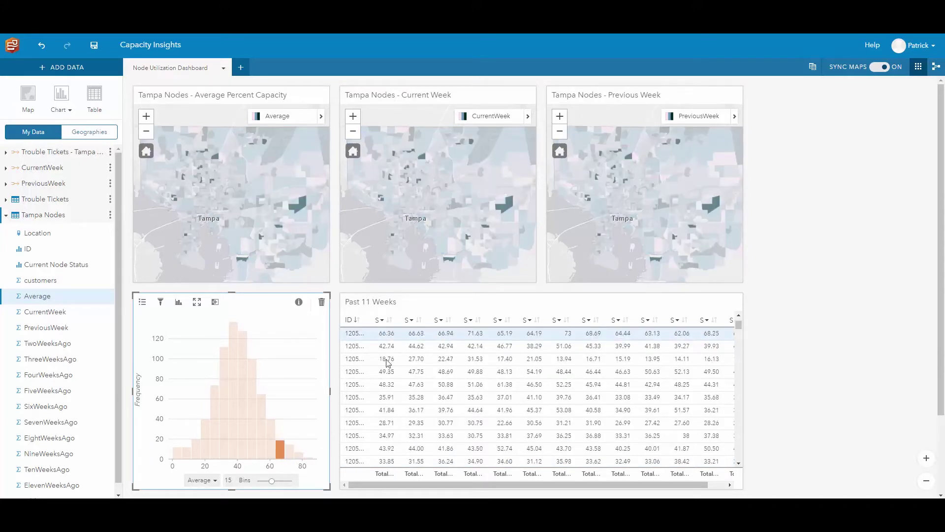
# - Clear the filter and zoom the Current Week map in to compare node values across the three maps
pyautogui.click(486, 274)
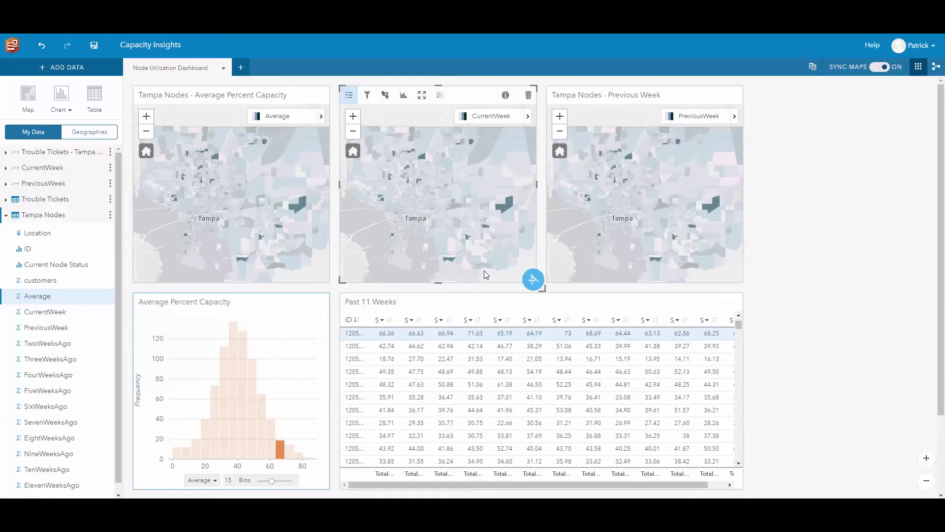
pyautogui.scroll(1, 487, 274)
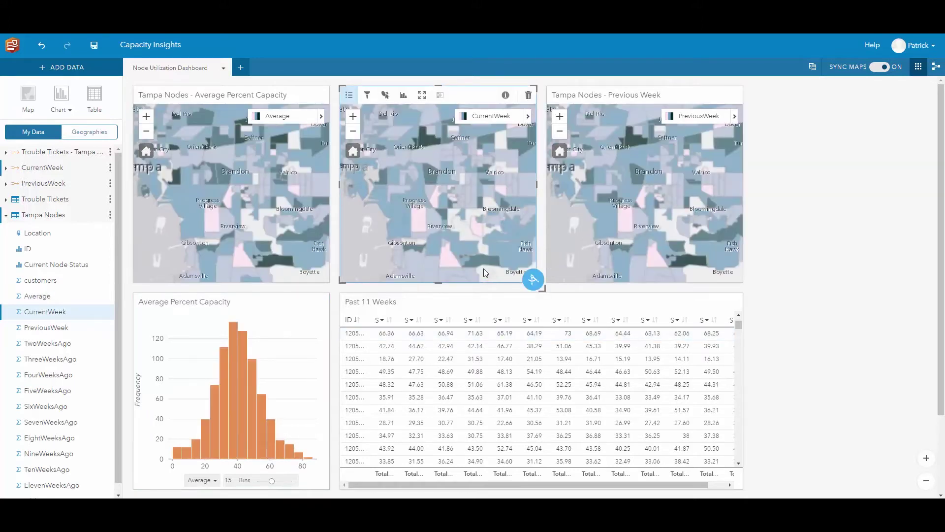
pyautogui.scroll(2, 484, 268)
pyautogui.scroll(1, 483, 268)
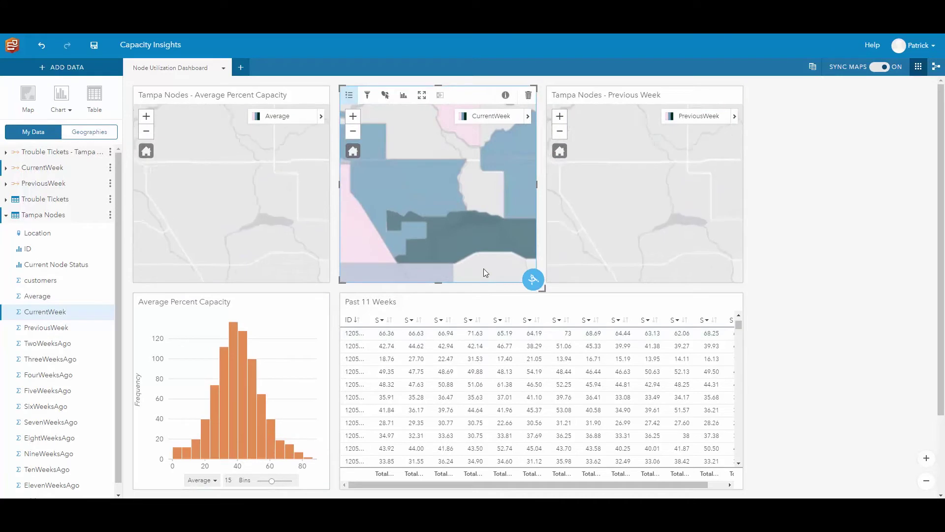
pyautogui.moveTo(462, 237)
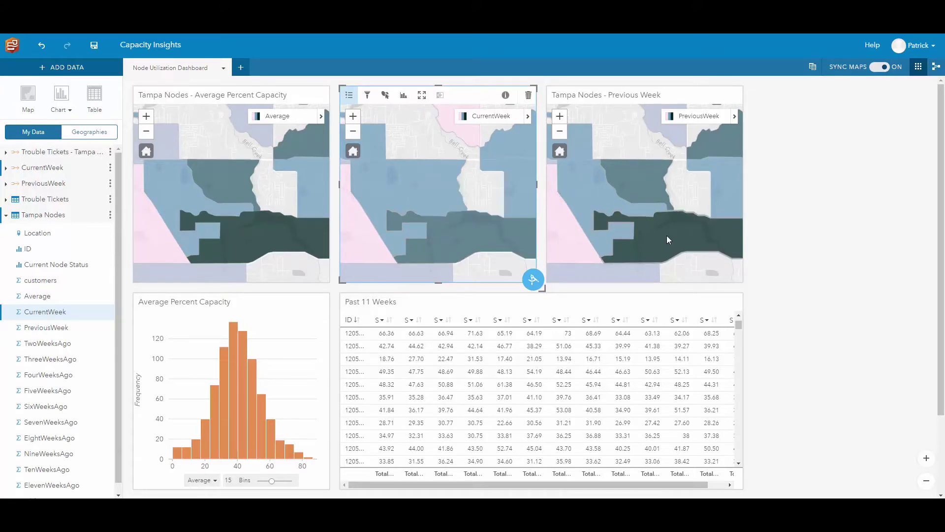
pyautogui.moveTo(667, 237)
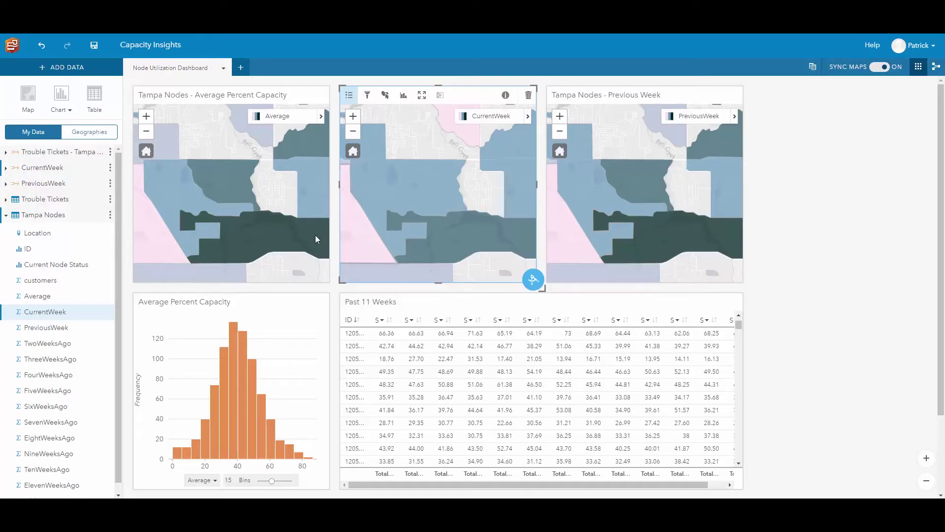
pyautogui.moveTo(260, 236)
# - Delete the Past 11 Weeks table card and create a Trouble Tickets point map instead
pyautogui.click(736, 303)
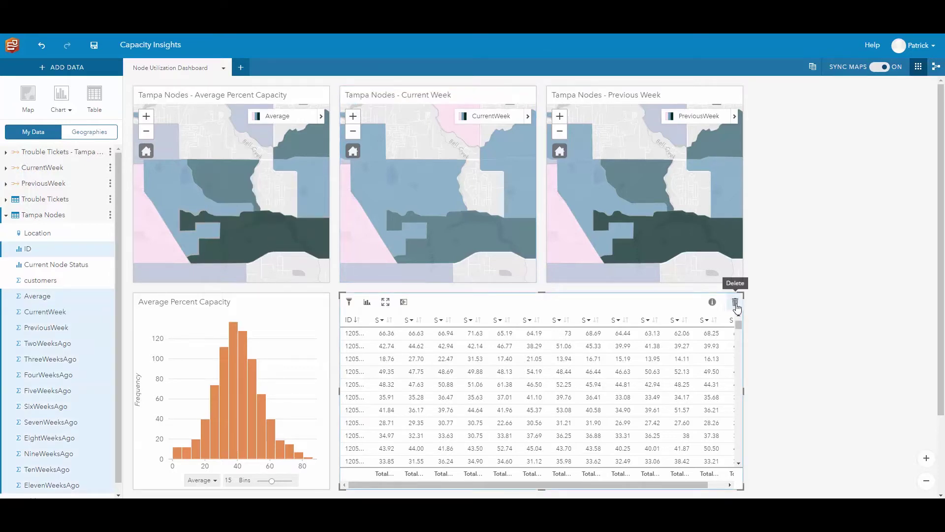
pyautogui.click(735, 301)
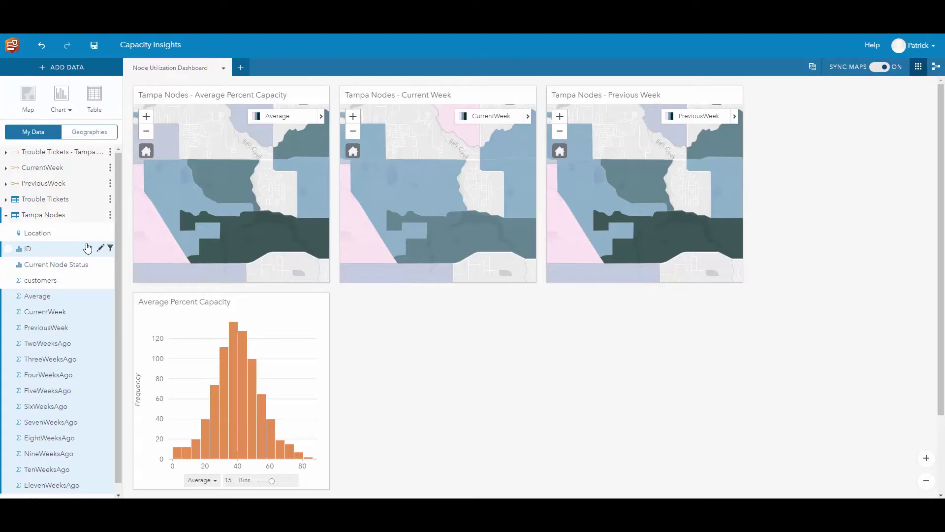
pyautogui.click(44, 215)
pyautogui.moveTo(43, 199); pyautogui.dragTo(390, 384)
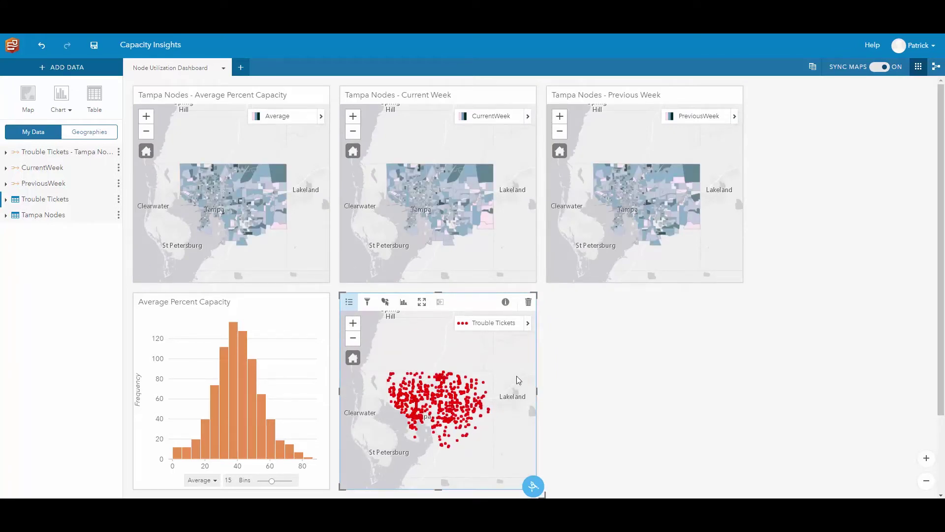
# - Set the Trouble Tickets layer's symbol type to Heat Map, then add a new Tampa Nodes map card
pyautogui.click(527, 325)
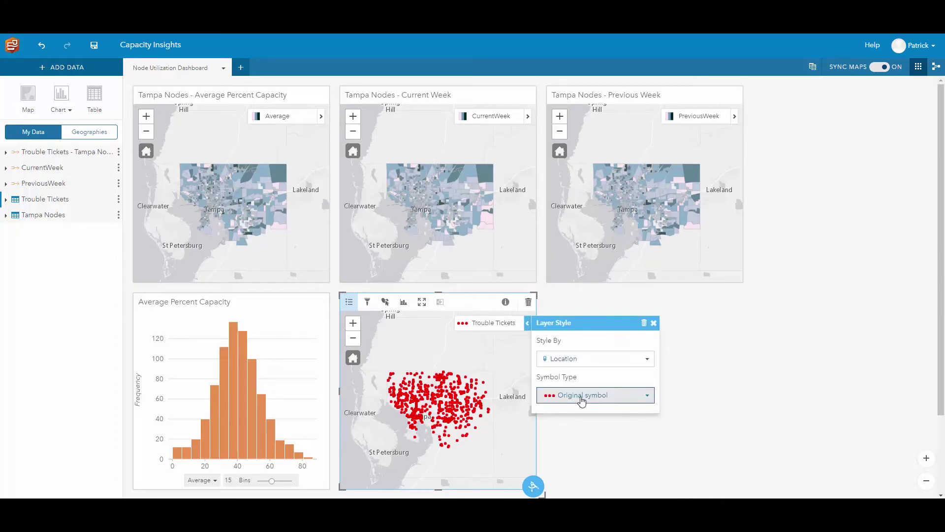
pyautogui.click(582, 400)
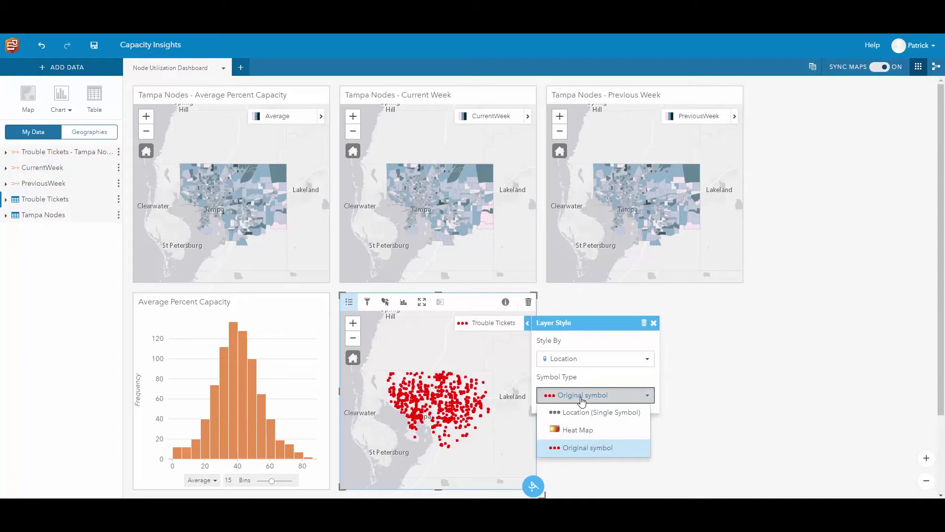
pyautogui.click(575, 431)
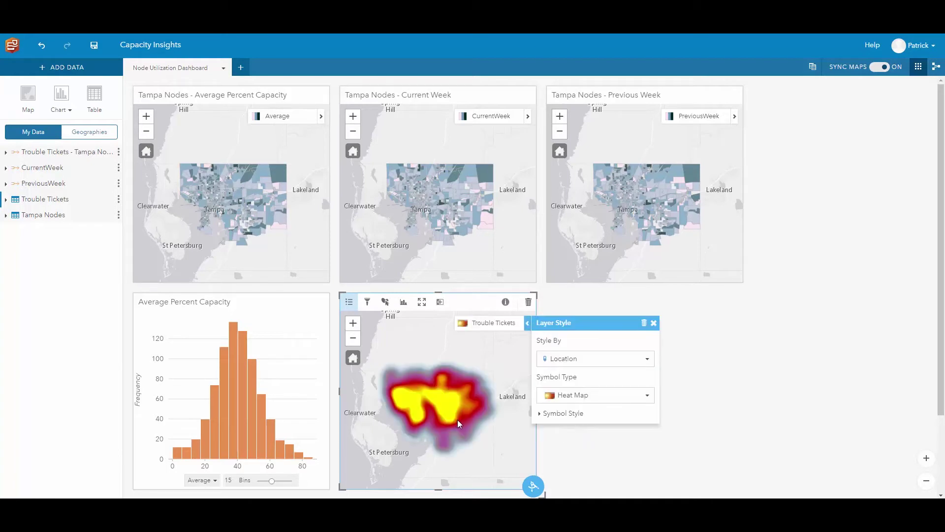
pyautogui.scroll(2, 431, 407)
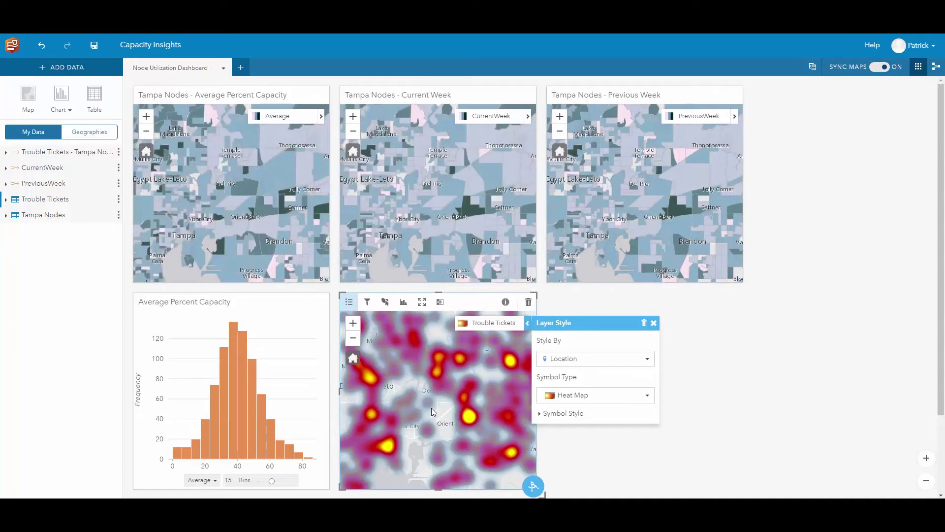
pyautogui.click(654, 323)
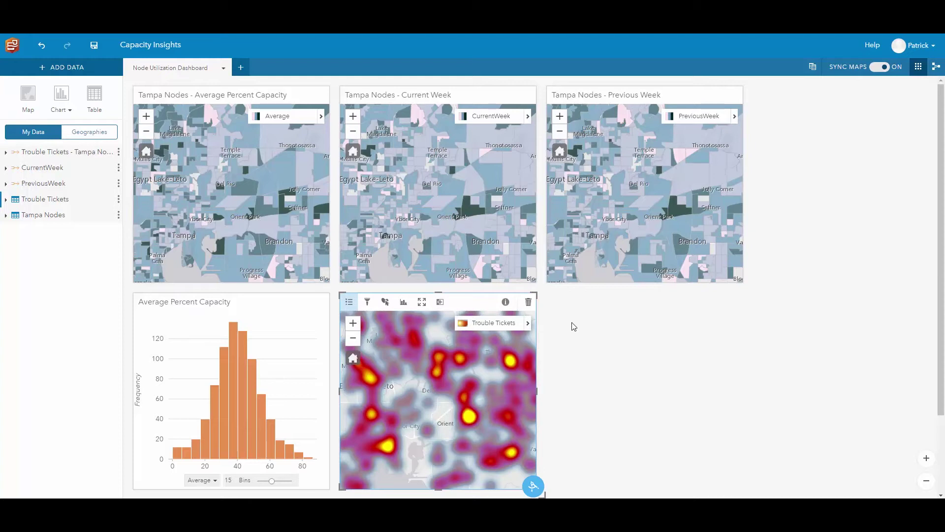
pyautogui.moveTo(35, 217); pyautogui.dragTo(595, 398)
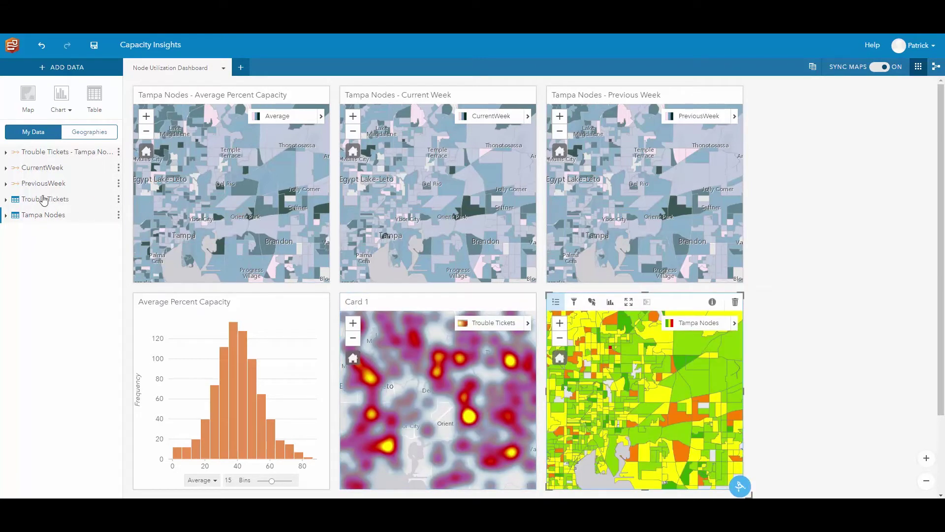
# - Spatially aggregate Trouble Tickets into Tampa Nodes, styled by COUNT as proportional circles
pyautogui.moveTo(35, 201); pyautogui.dragTo(652, 427)
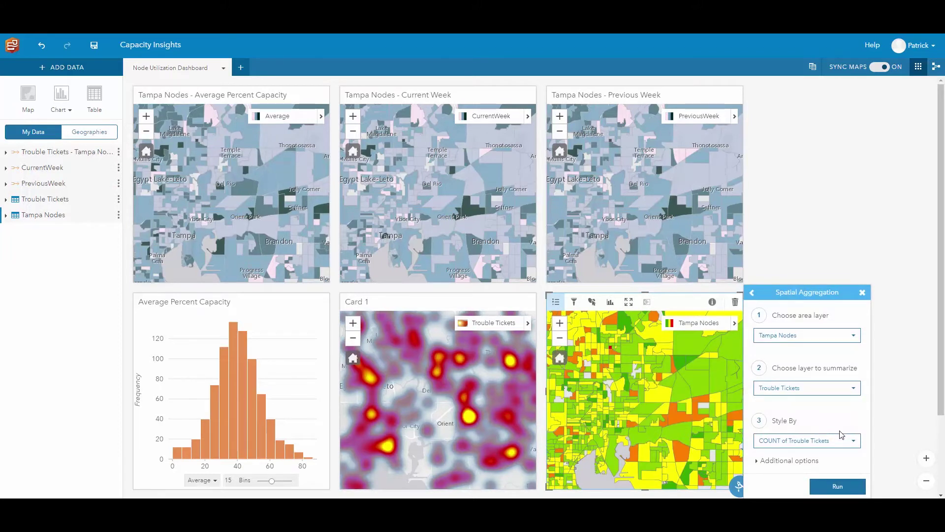
pyautogui.click(853, 443)
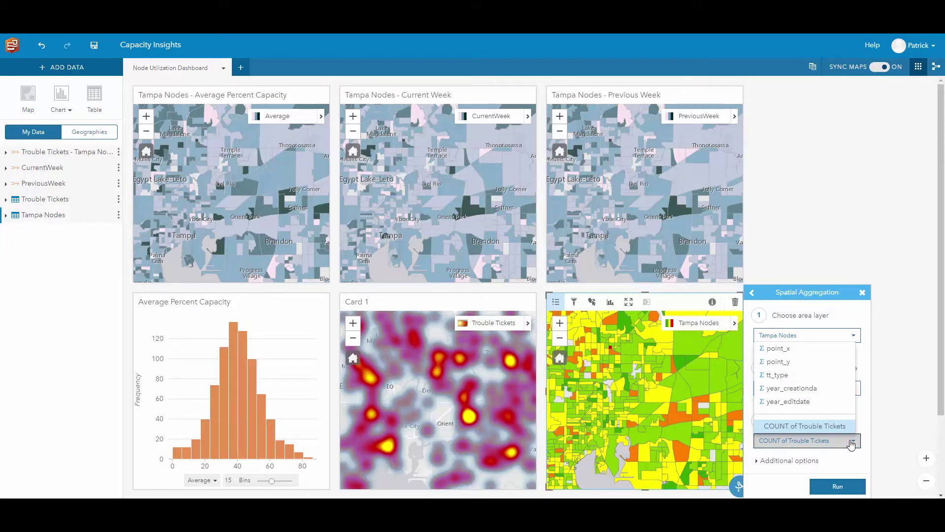
pyautogui.click(838, 486)
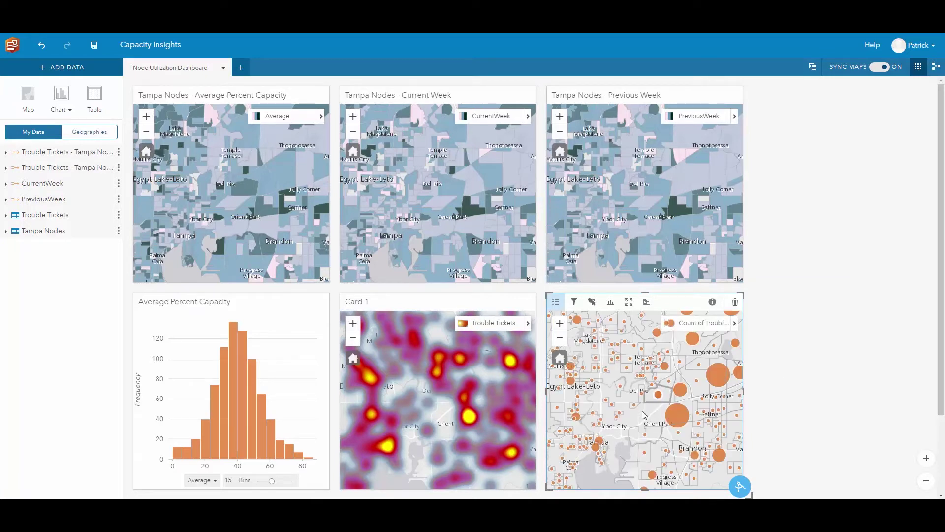
# - Pan the ticket-count map, expand the Tampa Nodes fields and select Average
pyautogui.moveTo(670, 394); pyautogui.dragTo(630, 414)
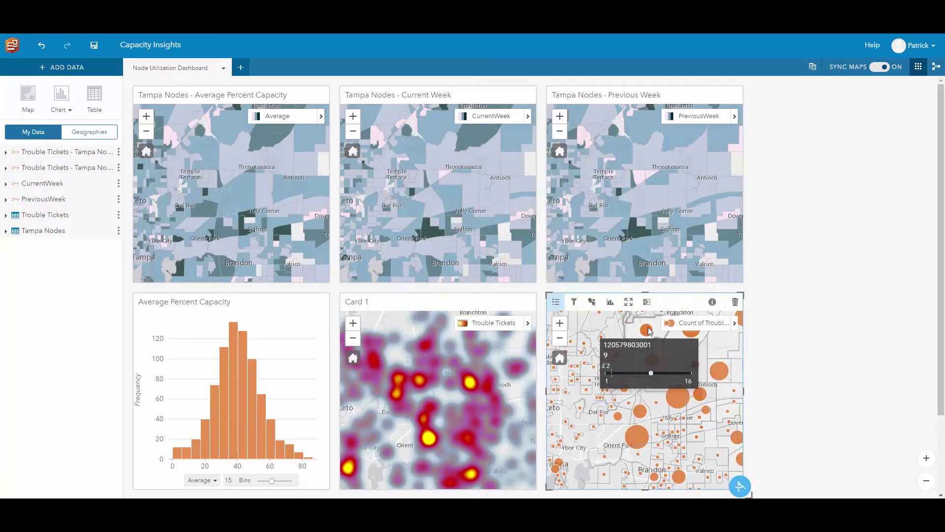
pyautogui.scroll(-2, 650, 381)
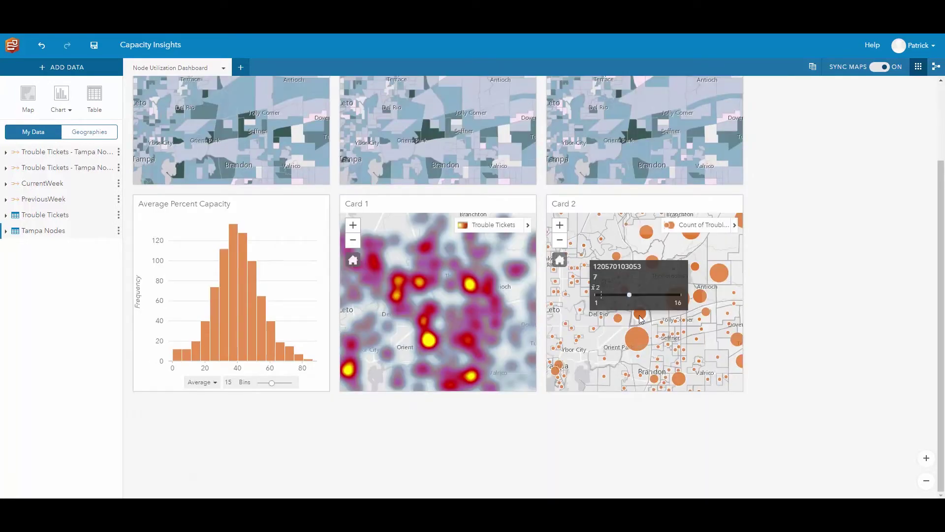
pyautogui.click(5, 231)
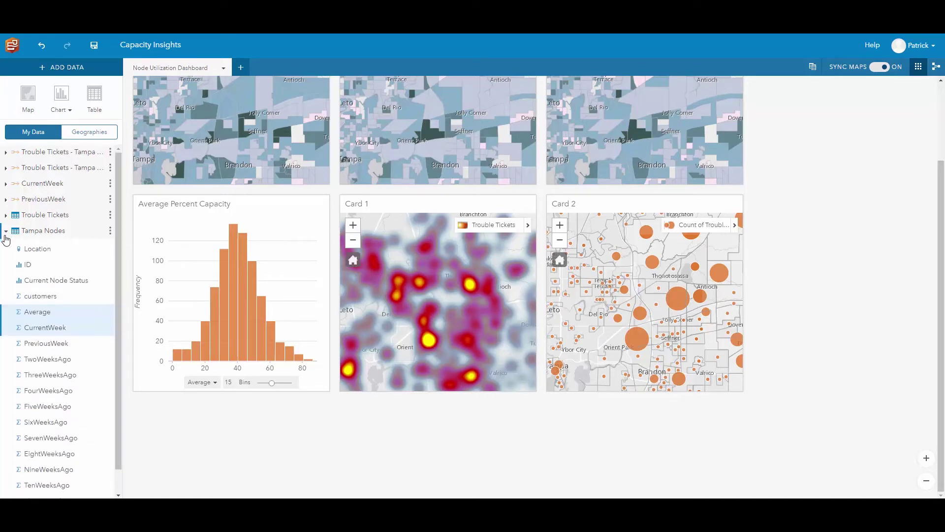
pyautogui.click(8, 314)
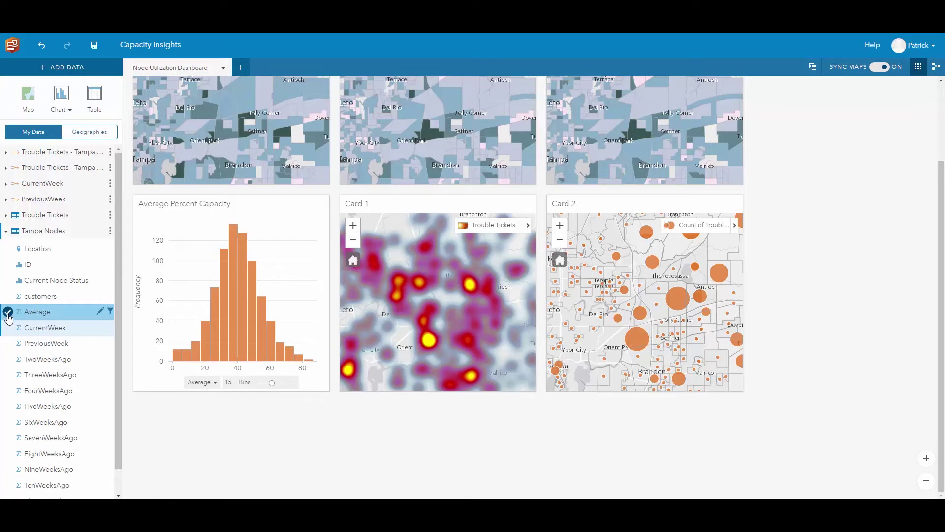
# - Create a scatter plot of Average and CurrentWeek and widen its card across the dashboard
pyautogui.click(8, 329)
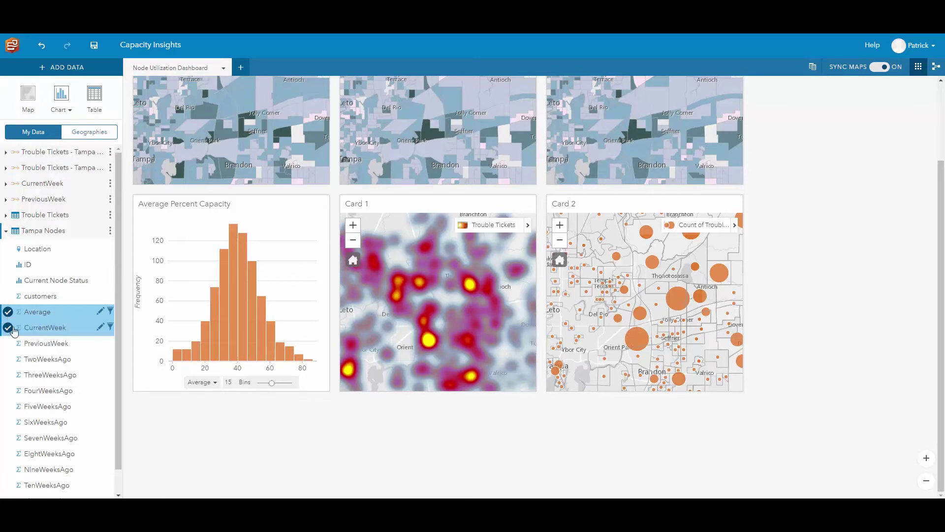
pyautogui.click(60, 110)
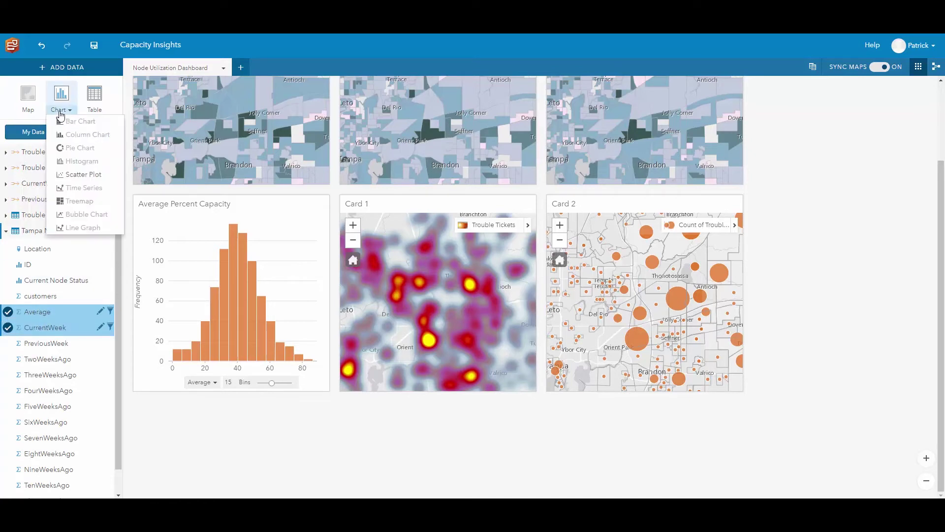
pyautogui.click(81, 175)
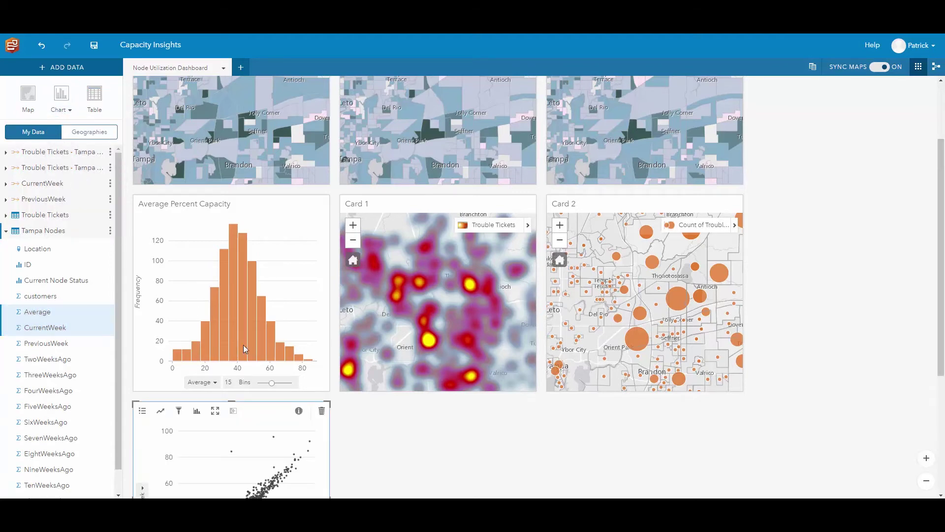
pyautogui.scroll(-2, 379, 441)
pyautogui.scroll(-3, 379, 442)
pyautogui.moveTo(331, 352); pyautogui.dragTo(743, 386)
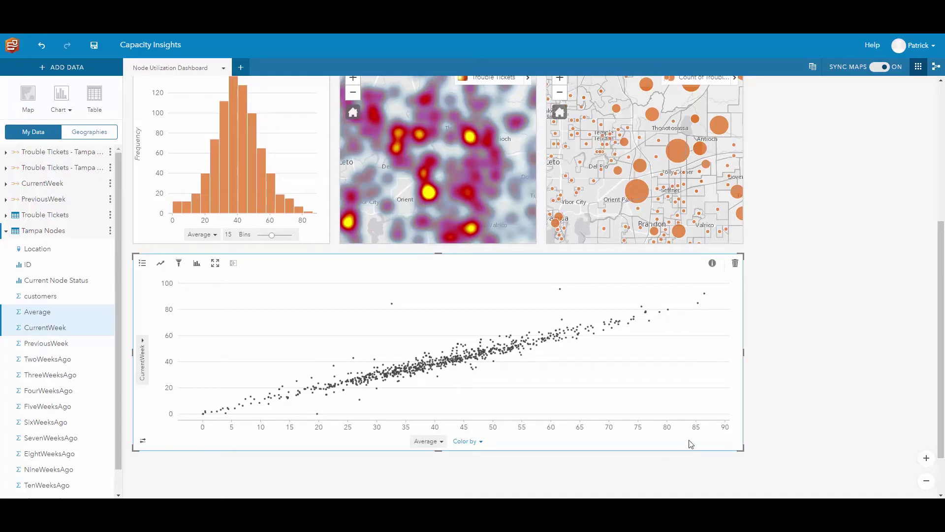
# - Colour the scatter points by Current Node Status and select the CurrentWeek 96 outlier node
pyautogui.click(479, 446)
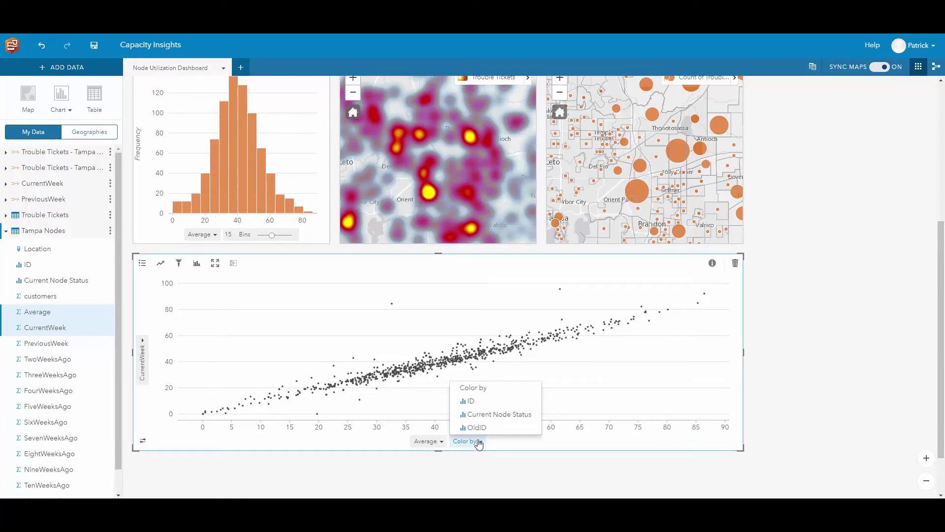
pyautogui.click(485, 415)
pyautogui.moveTo(418, 371)
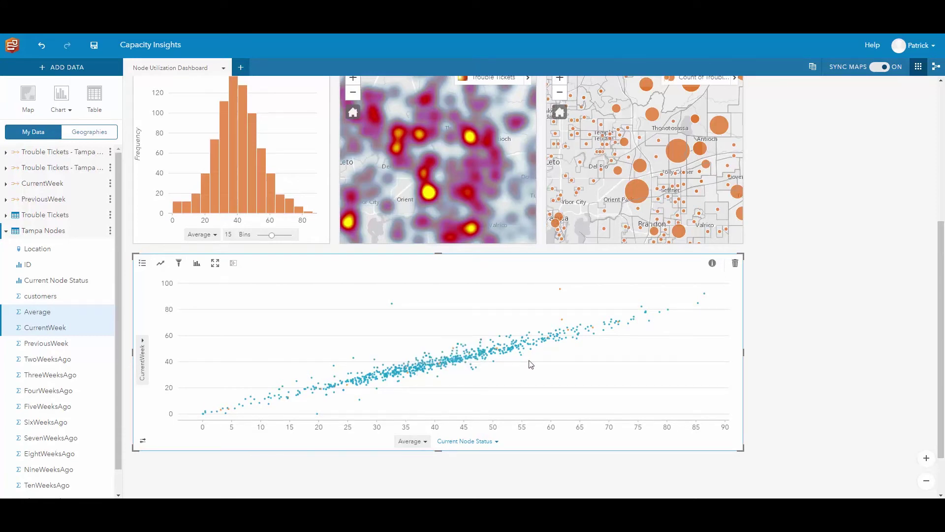
pyautogui.moveTo(564, 325)
pyautogui.moveTo(562, 293)
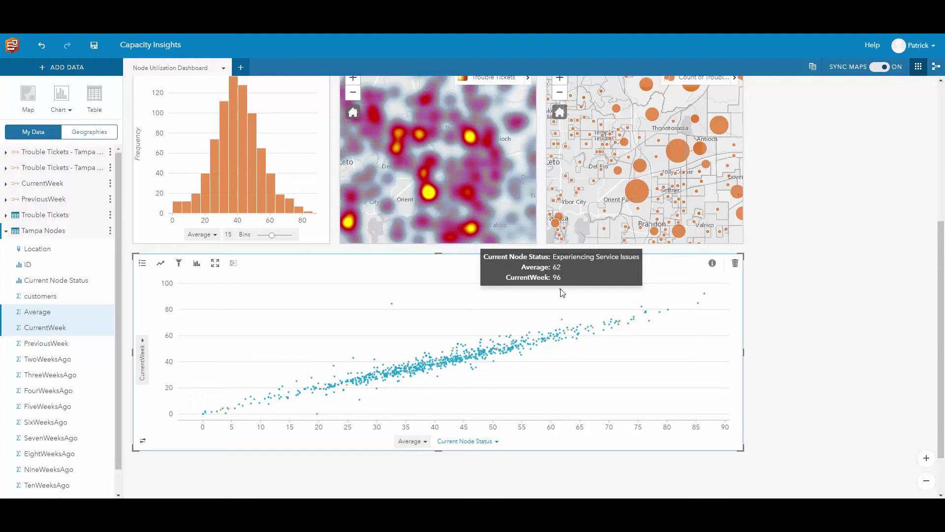
pyautogui.click(560, 290)
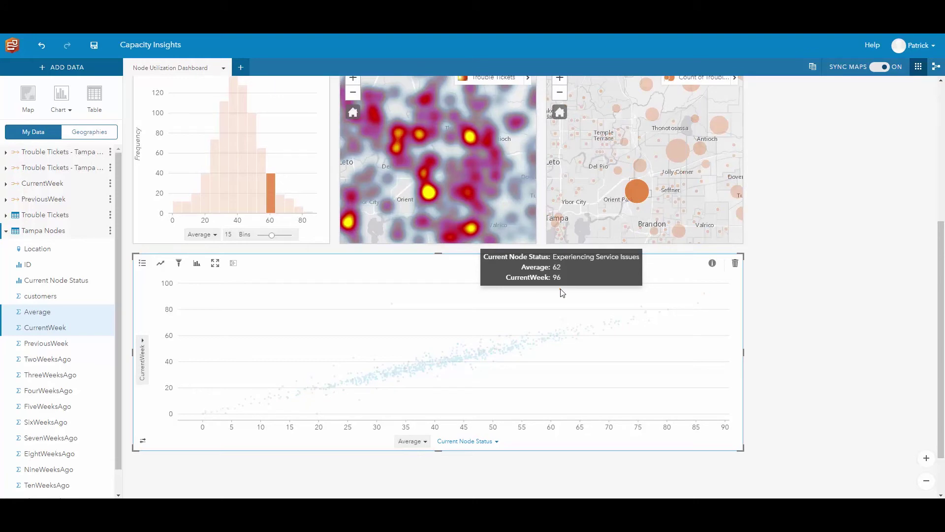
# - Inspect the highlighted Experiencing Service Issues node (Average 62, CurrentWeek 96) across the maps and scatter plot
pyautogui.scroll(3, 780, 294)
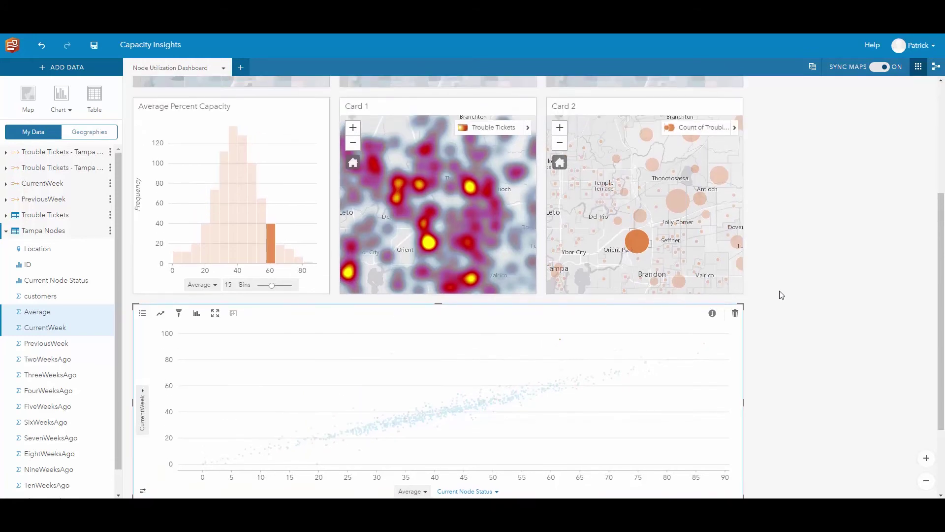
pyautogui.scroll(1, 780, 294)
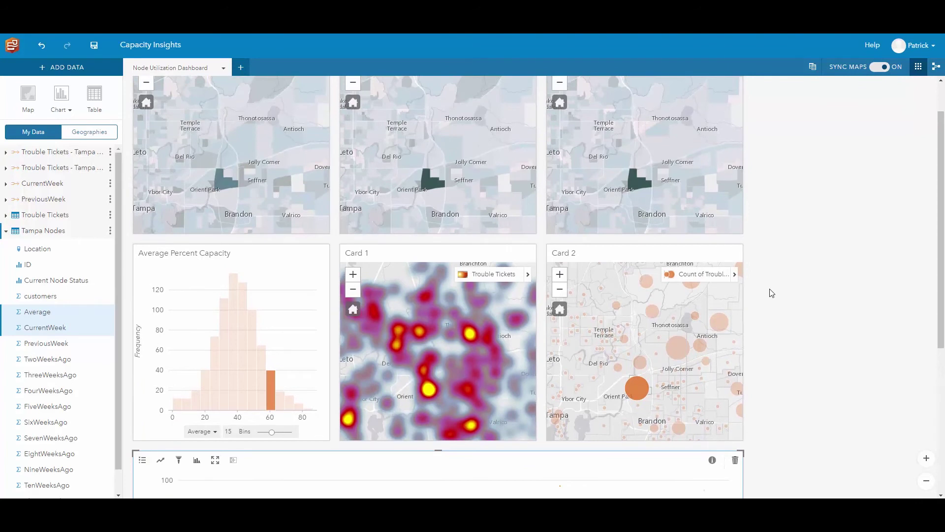
pyautogui.moveTo(428, 186)
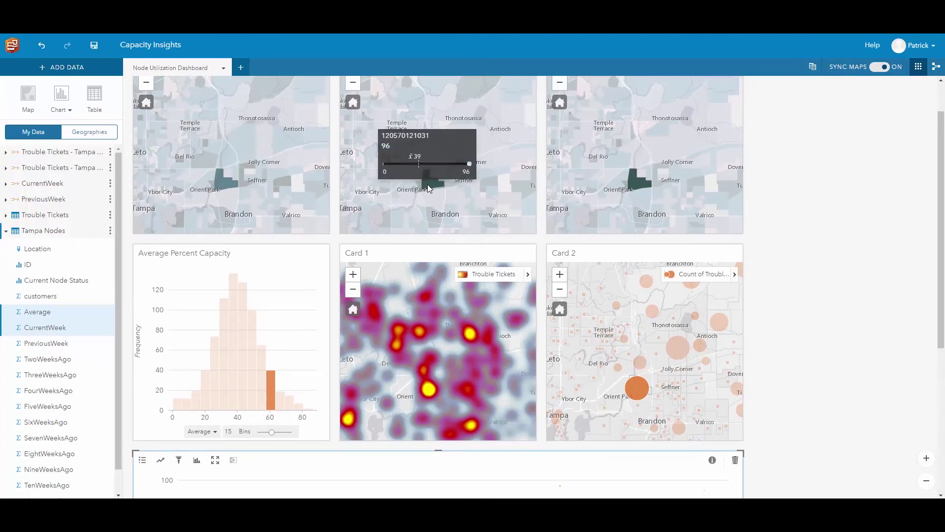
pyautogui.moveTo(632, 186)
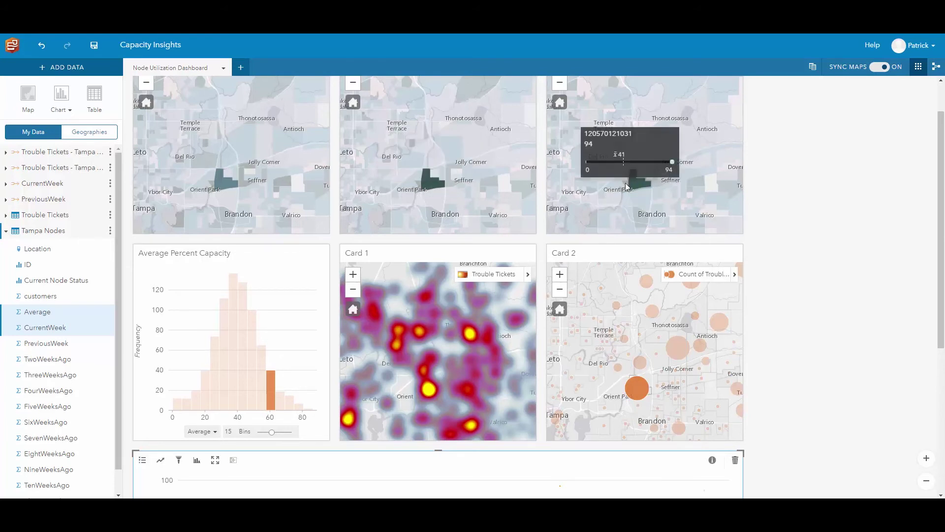
pyautogui.moveTo(224, 189)
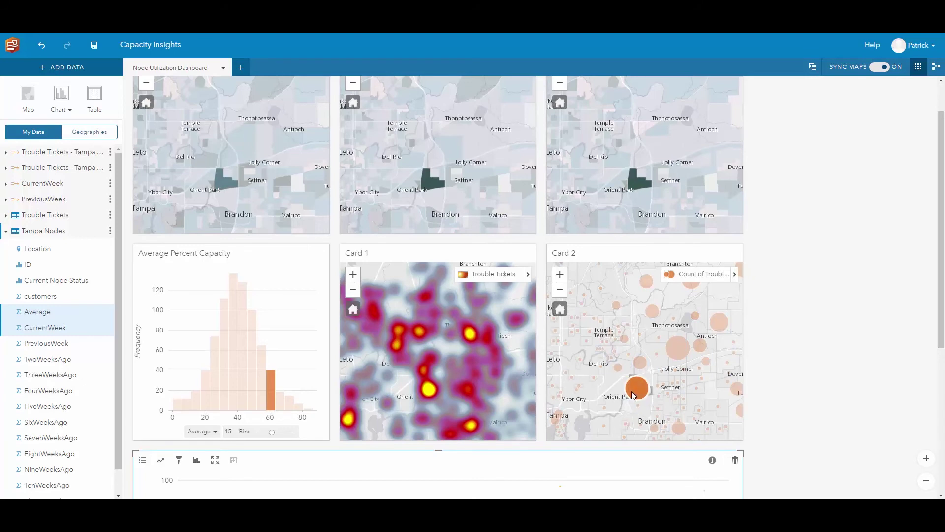
pyautogui.moveTo(634, 395)
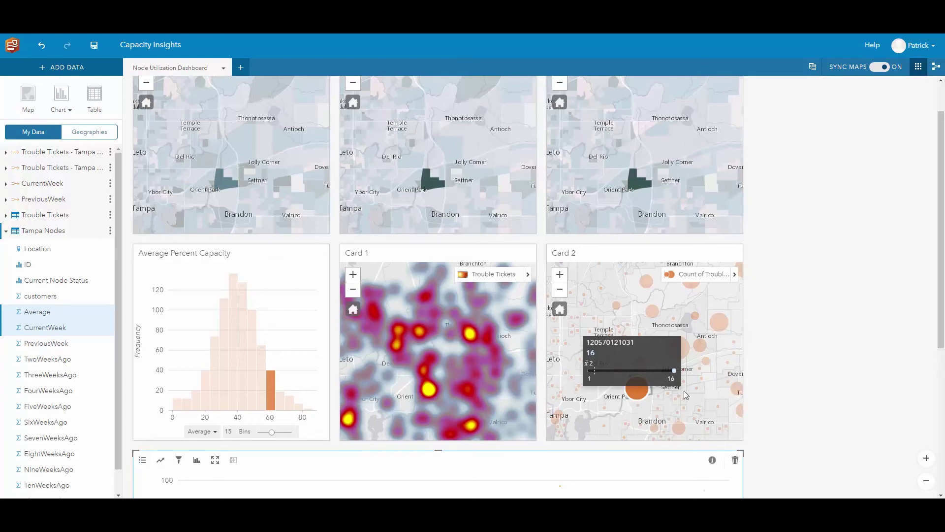
pyautogui.scroll(-2, 777, 385)
pyautogui.scroll(-2, 777, 385)
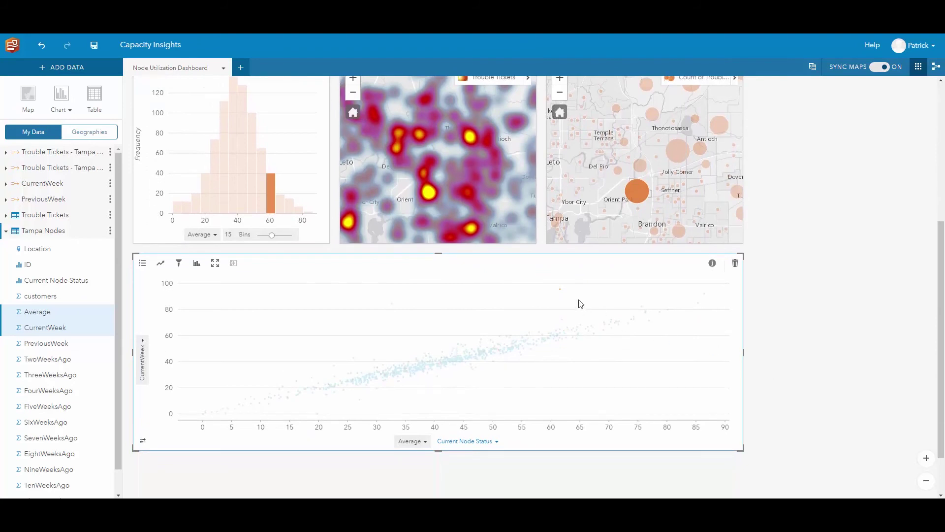
pyautogui.moveTo(562, 294)
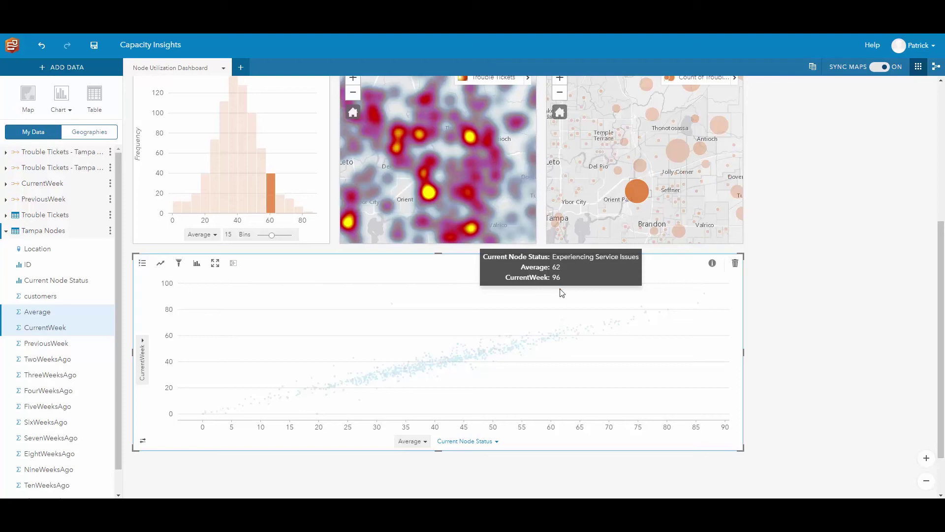
# - Clear the selection and select the No Known Issues node at Average 33, CurrentWeek 84
pyautogui.click(467, 310)
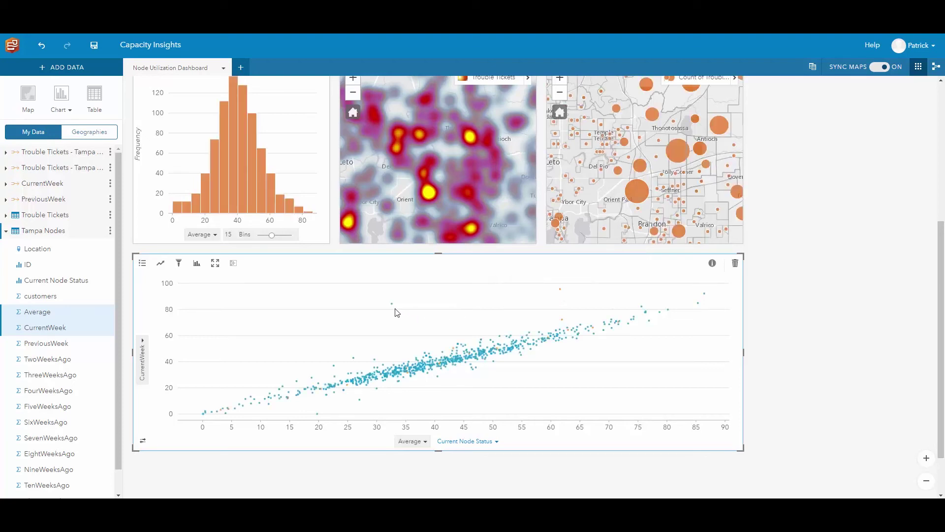
pyautogui.moveTo(392, 305)
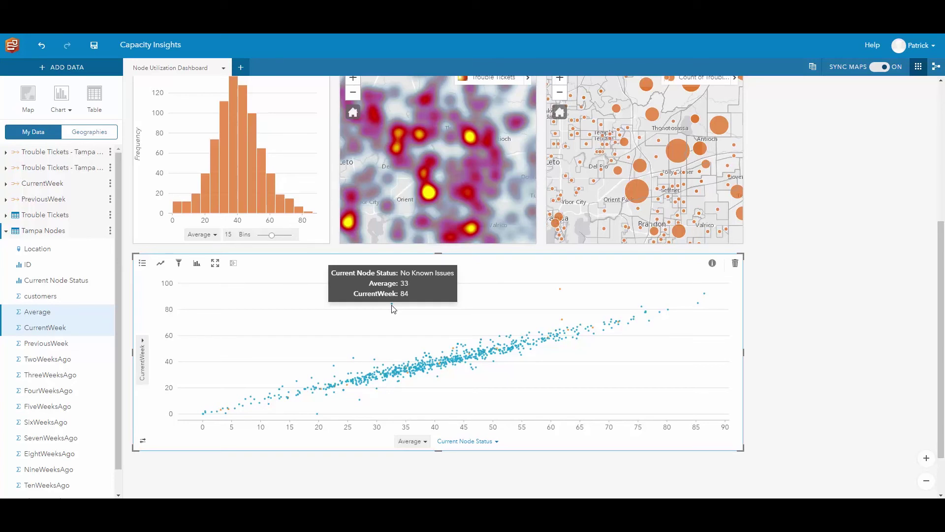
pyautogui.click(392, 306)
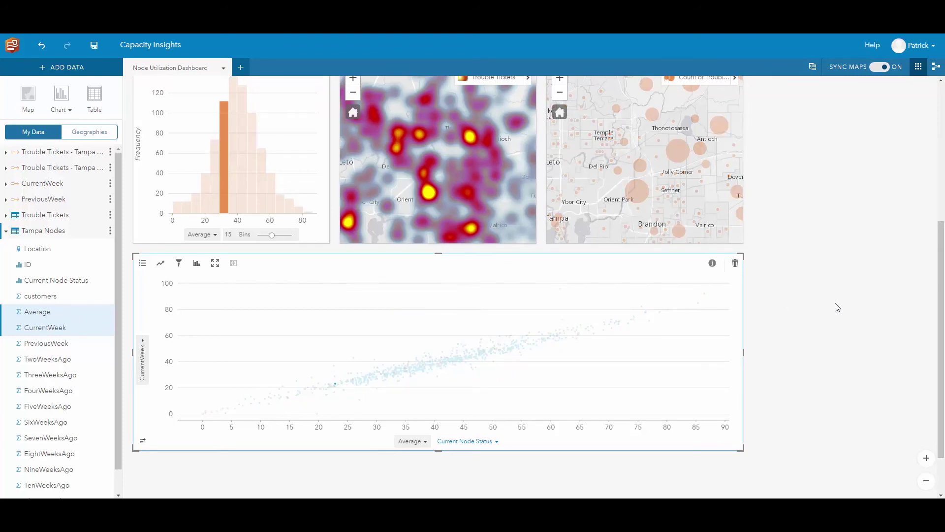
pyautogui.scroll(1, 770, 298)
pyautogui.scroll(4, 770, 299)
pyautogui.click(400, 216)
# - Zoom and pan the synced maps onto the selected node's polygon near Hyde Park North
pyautogui.scroll(1, 420, 202)
pyautogui.scroll(3, 419, 203)
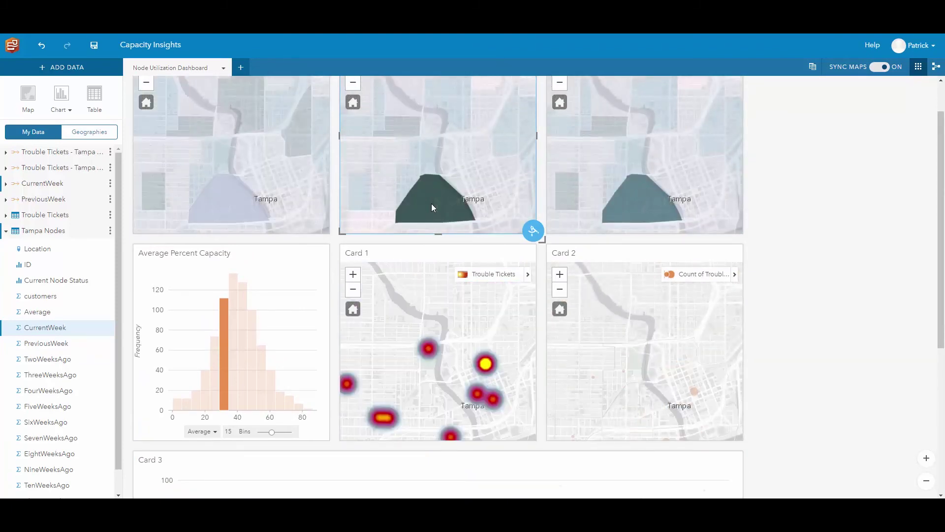
pyautogui.moveTo(432, 204)
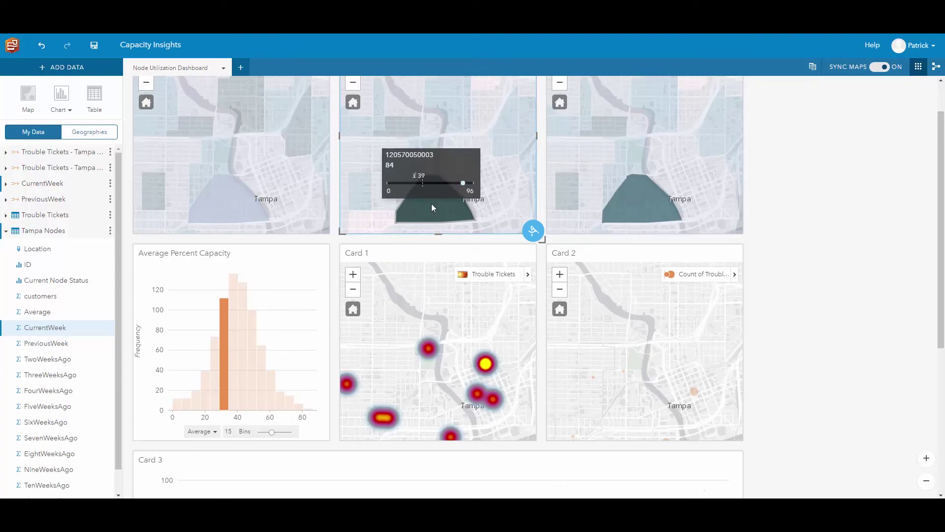
pyautogui.moveTo(639, 207)
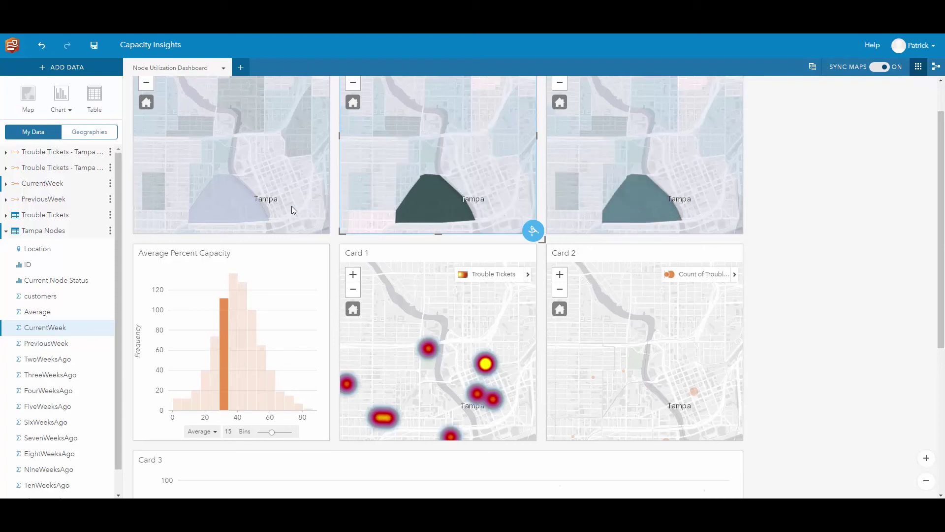
pyautogui.moveTo(235, 210)
pyautogui.scroll(1, 637, 413)
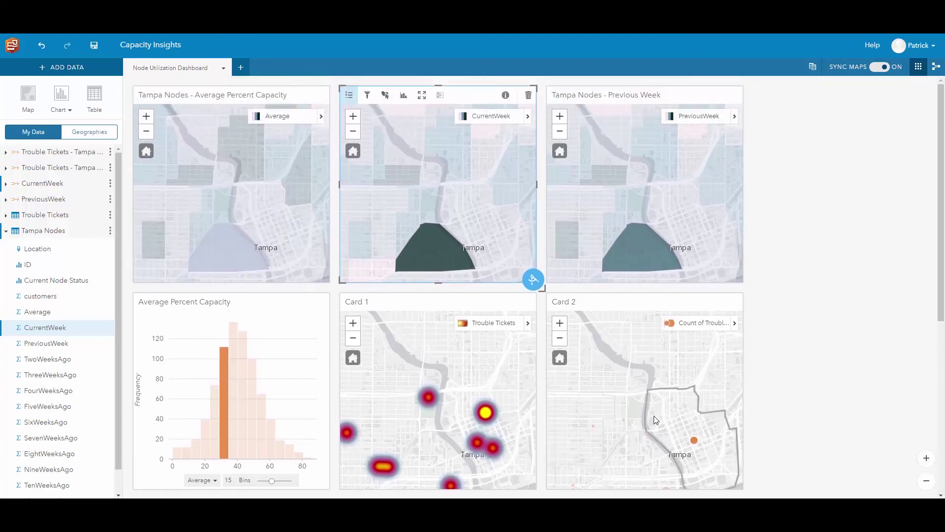
pyautogui.scroll(-1, 637, 413)
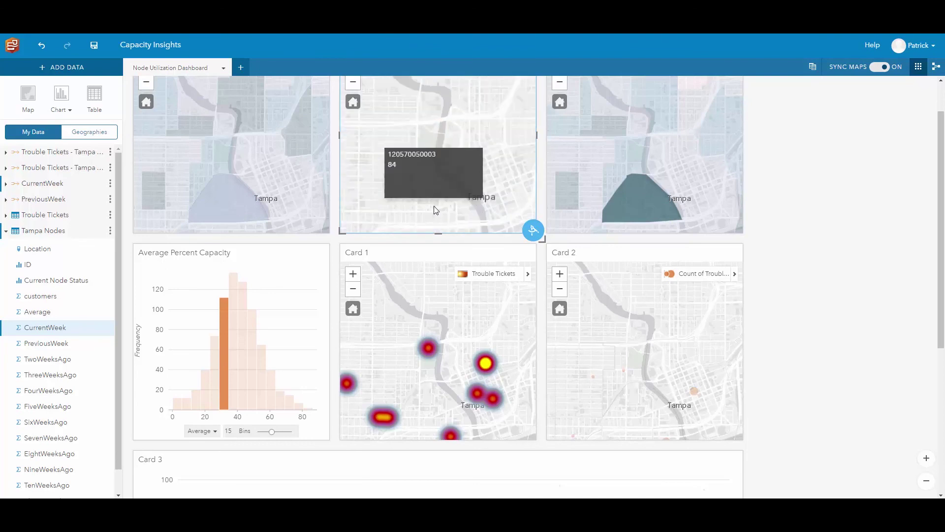
pyautogui.scroll(2, 435, 210)
pyautogui.moveTo(488, 150); pyautogui.dragTo(488, 104)
pyautogui.moveTo(426, 149)
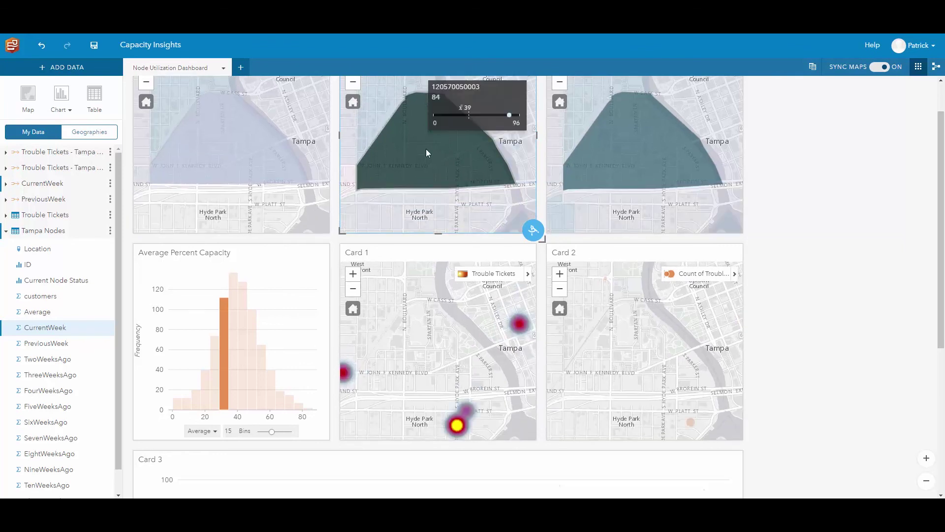